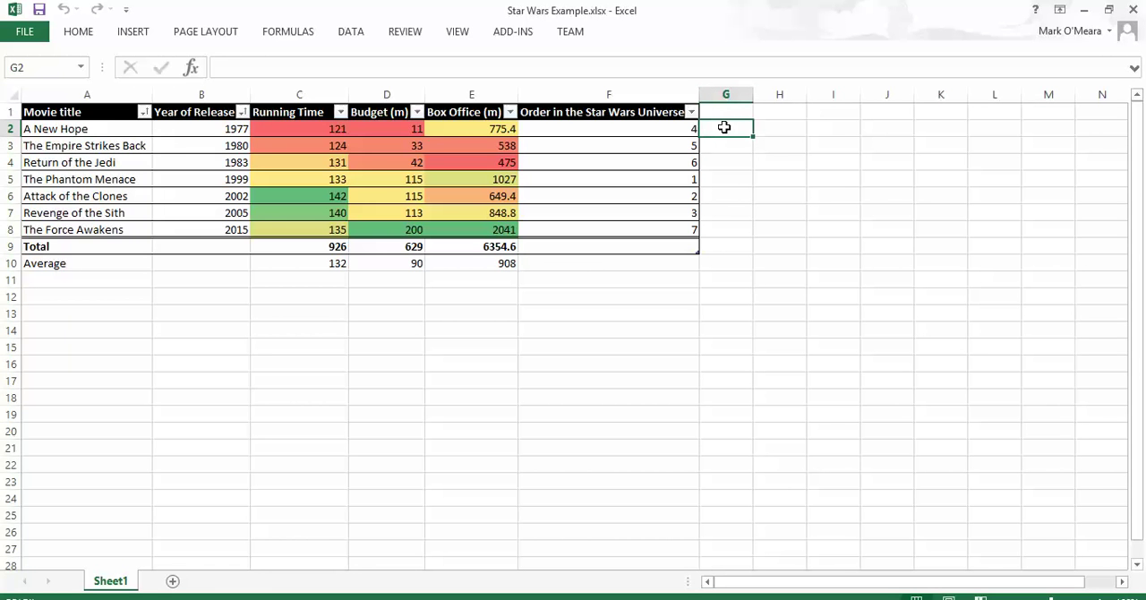
Step: Head cell G1 with 'Percentage of Box Office Spend on Production' and commit it
{"action": "key", "text": "Up"}
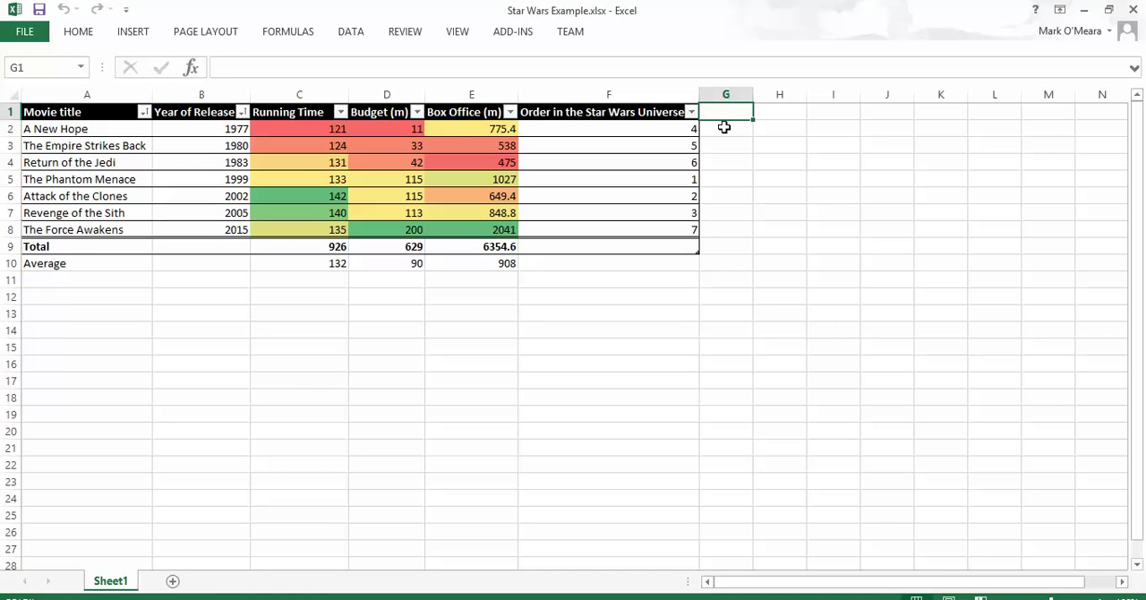
{"action": "type", "text": "Percentage of "}
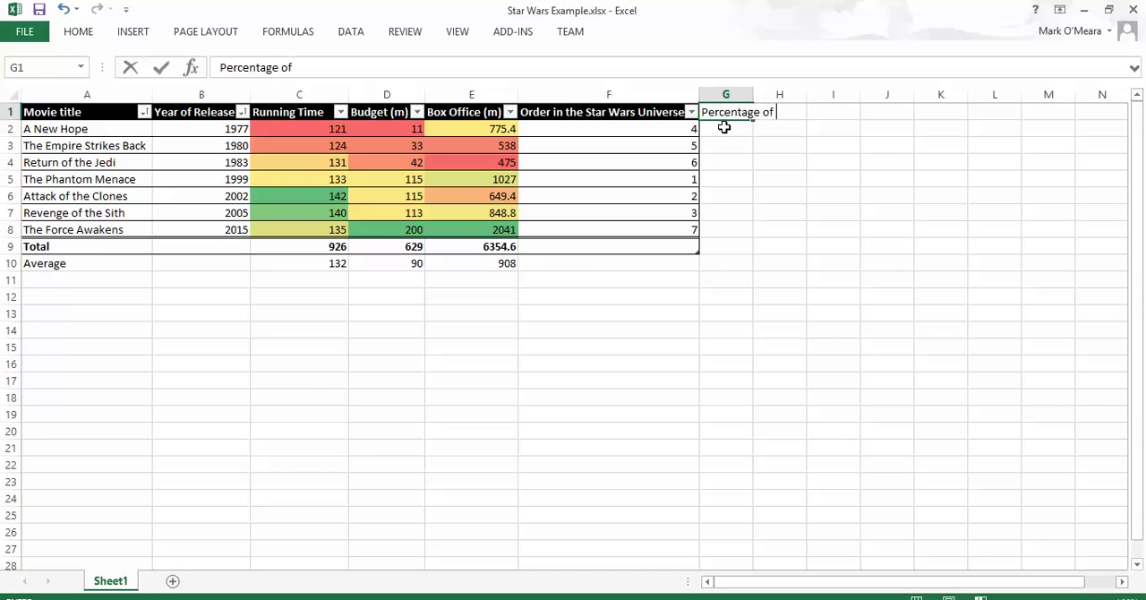
{"action": "type", "text": "Box O"}
{"action": "type", "text": "ffice Spend o"}
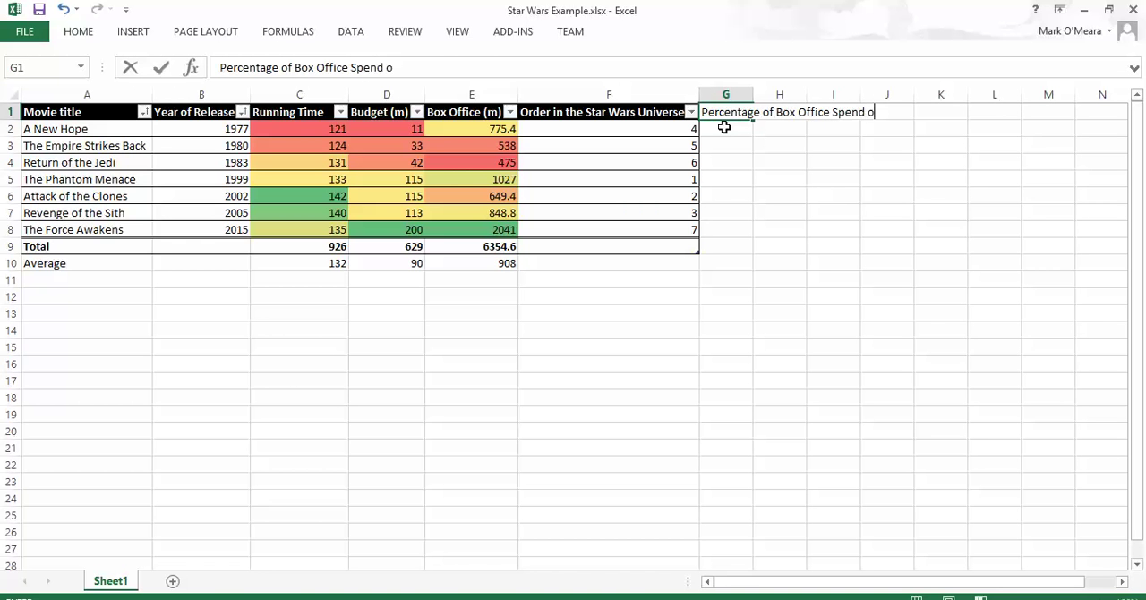
{"action": "type", "text": "n Productio"}
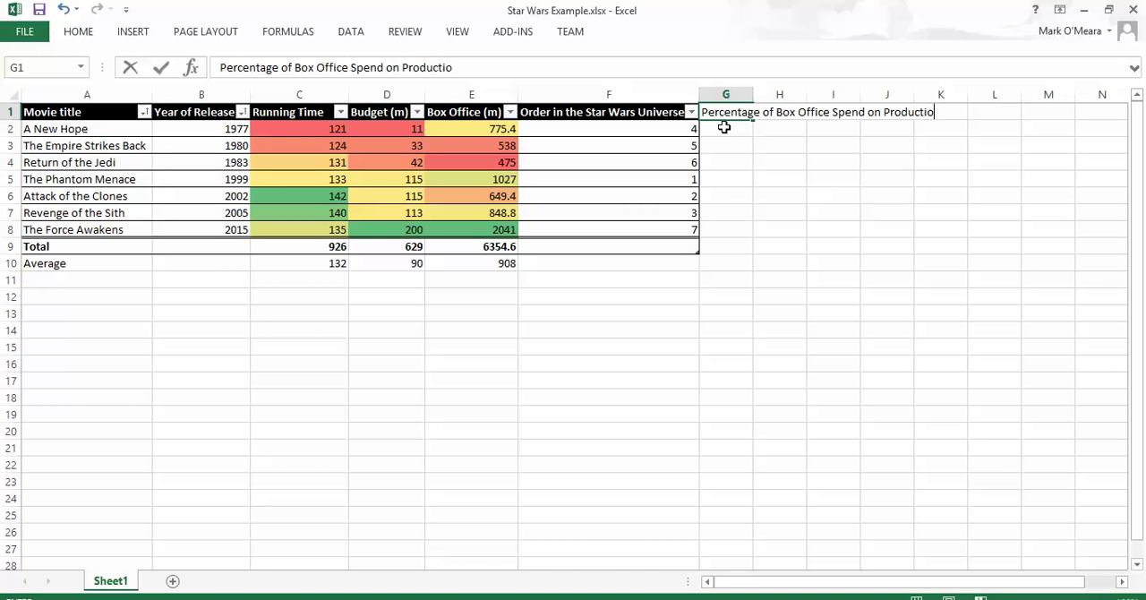
{"action": "type", "text": "n"}
{"action": "left_click", "coordinate": [725, 128]}
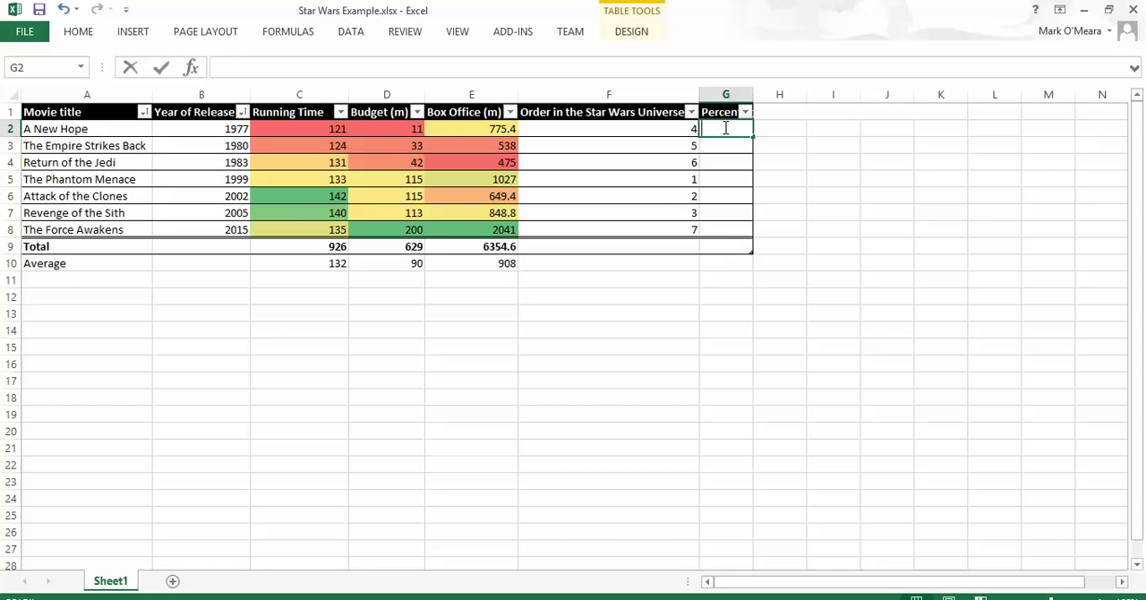
{"action": "type", "text": "=e2/"}
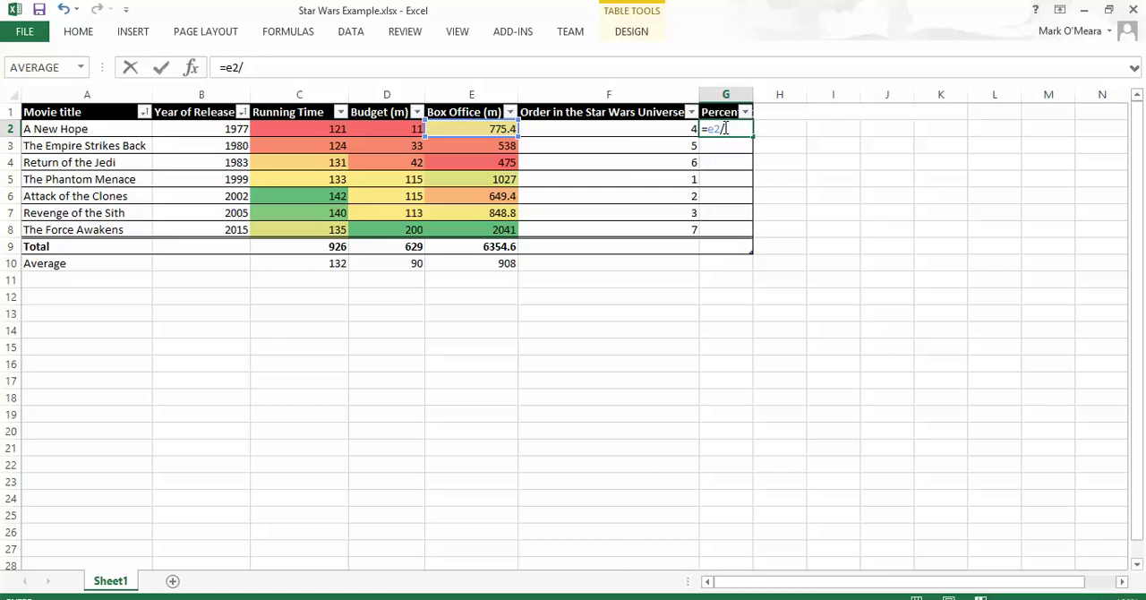
{"action": "type", "text": "d2"}
Step: Enter =E2/D2 (box office over budget) in G2, then reselect the column to back it out
{"action": "key", "text": "Return"}
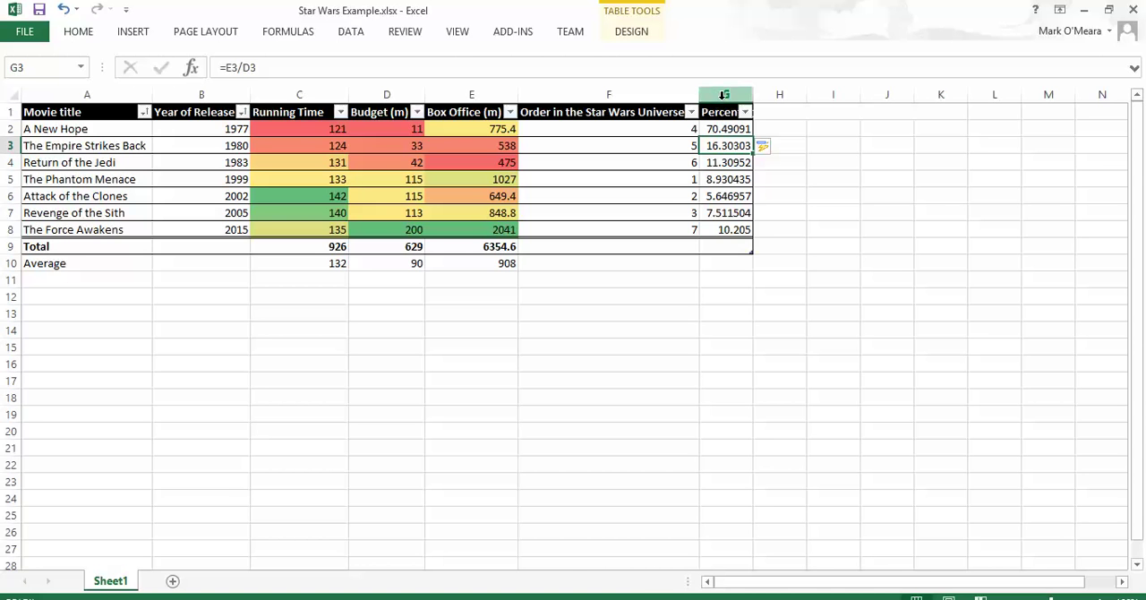
{"action": "left_click", "coordinate": [724, 94]}
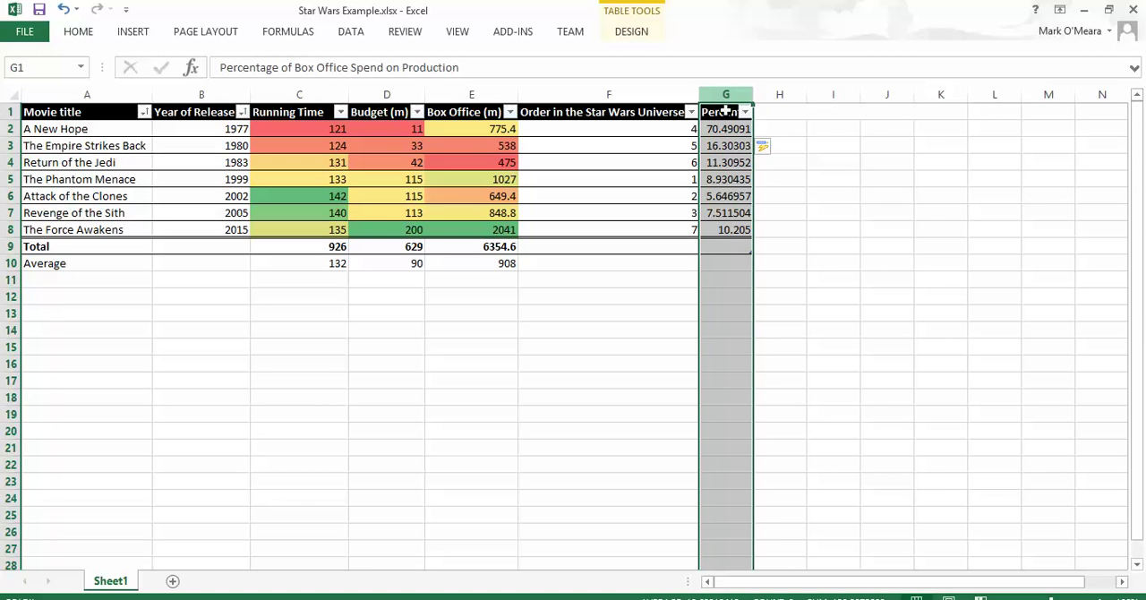
{"action": "left_click", "coordinate": [730, 129]}
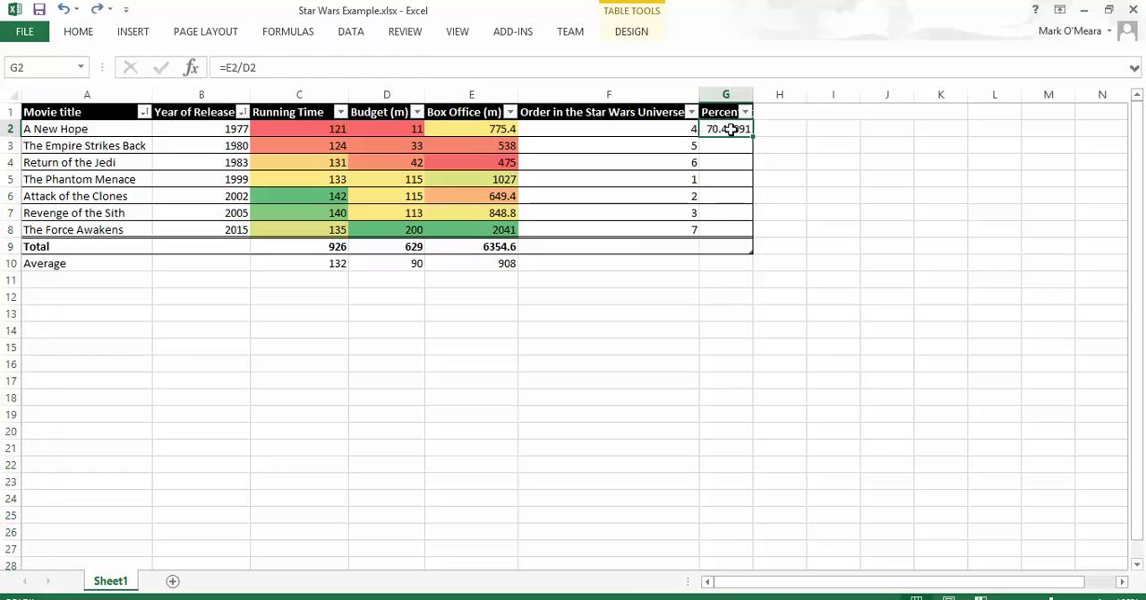
Step: Replace the formula with =D2/E2 so the column fills with budget-to-box-office ratios like 0.014186
{"action": "key", "text": "Delete"}
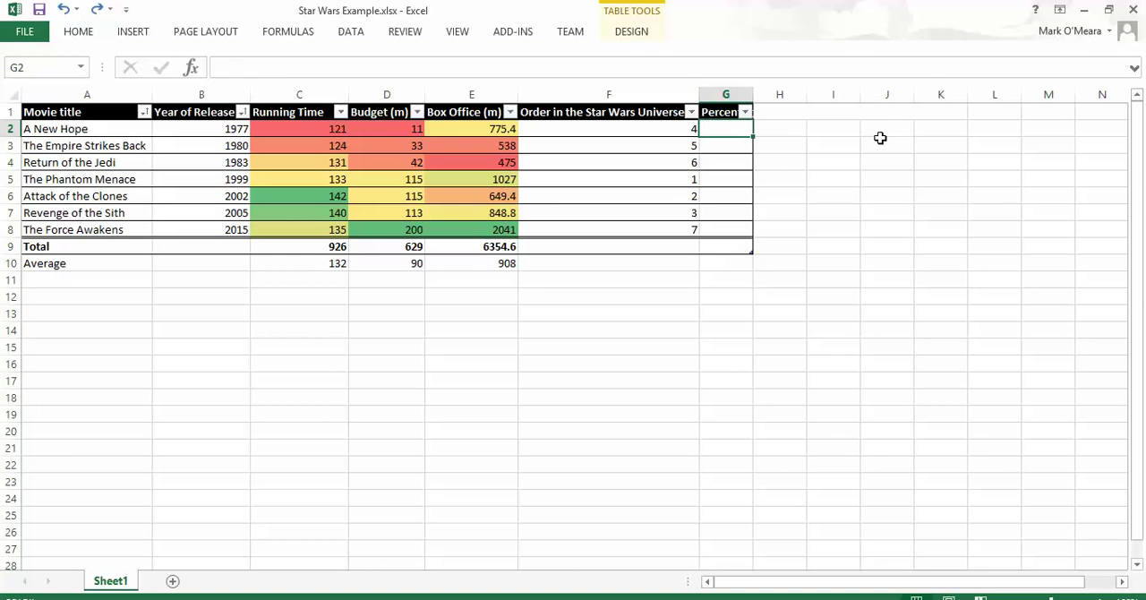
{"action": "type", "text": "=d2"}
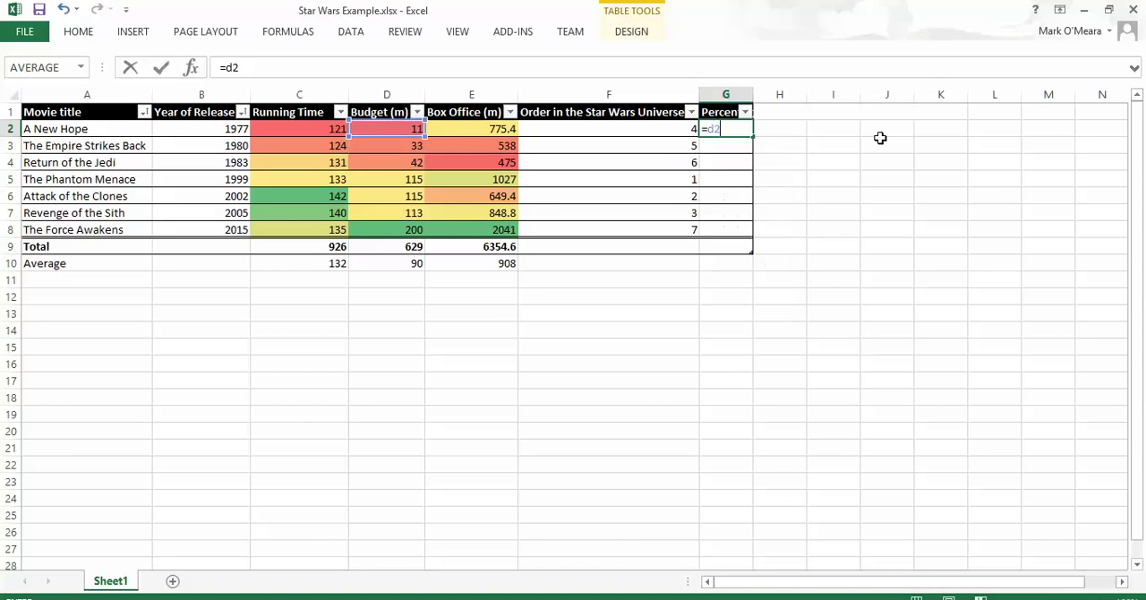
{"action": "type", "text": "/e2"}
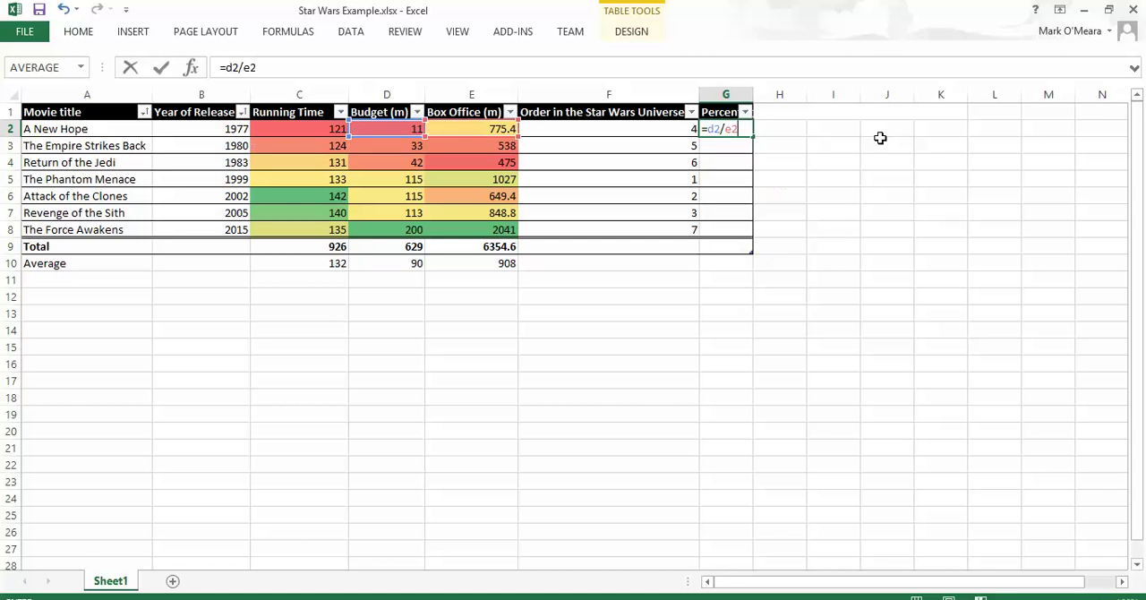
{"action": "key", "text": "Return"}
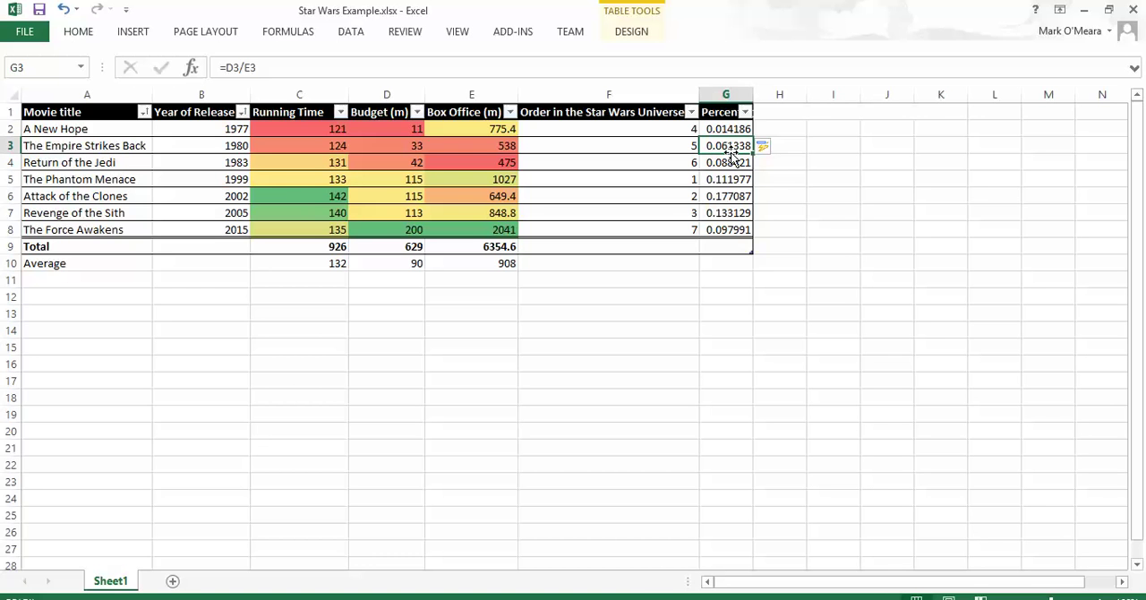
Step: Format column G as Percentage with 2 decimal places, giving values from 1.42% to 17.71%
{"action": "left_click", "coordinate": [730, 93]}
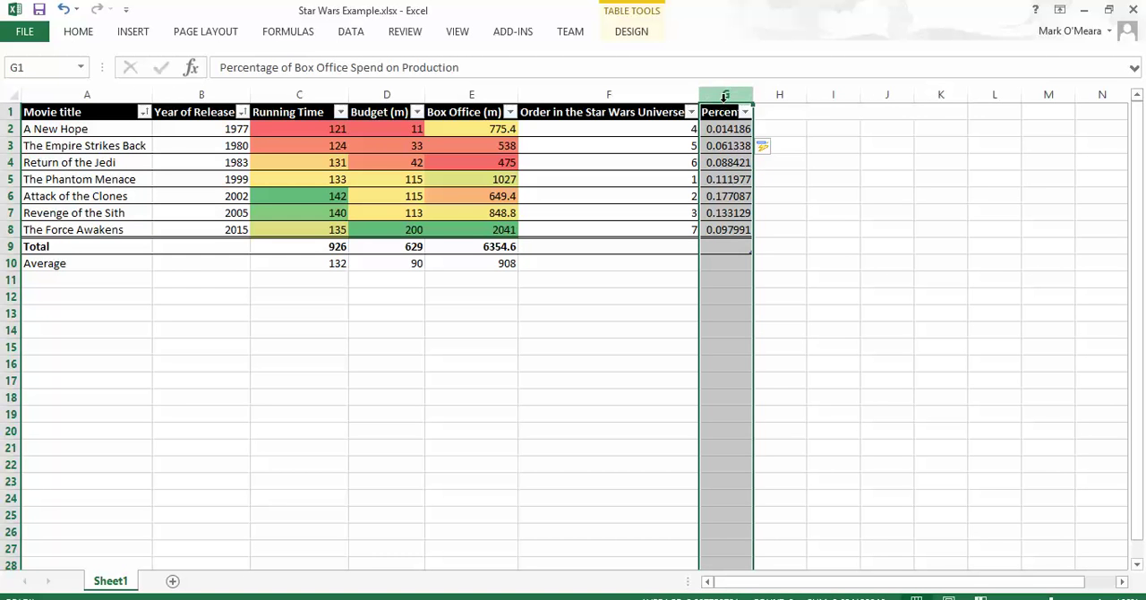
{"action": "right_click", "coordinate": [732, 185]}
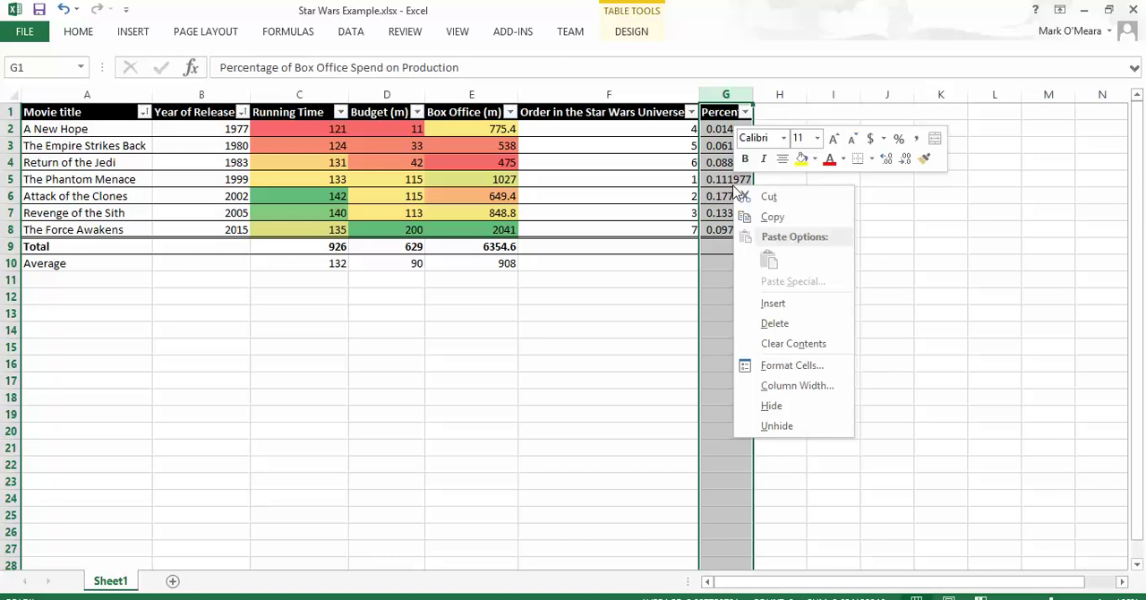
{"action": "left_click", "coordinate": [803, 369]}
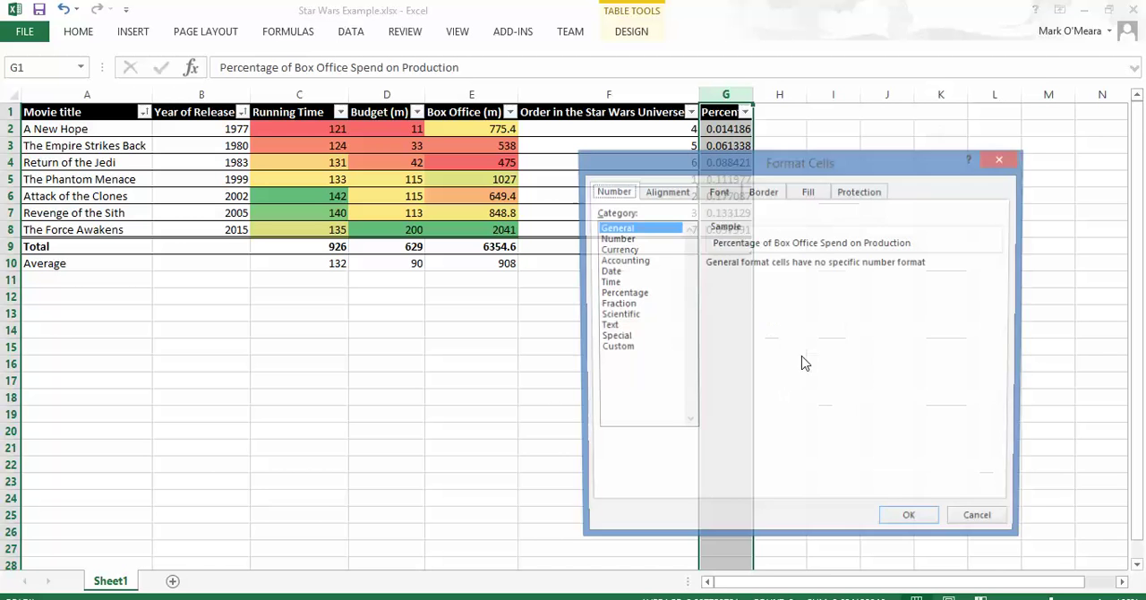
{"action": "left_click", "coordinate": [621, 294]}
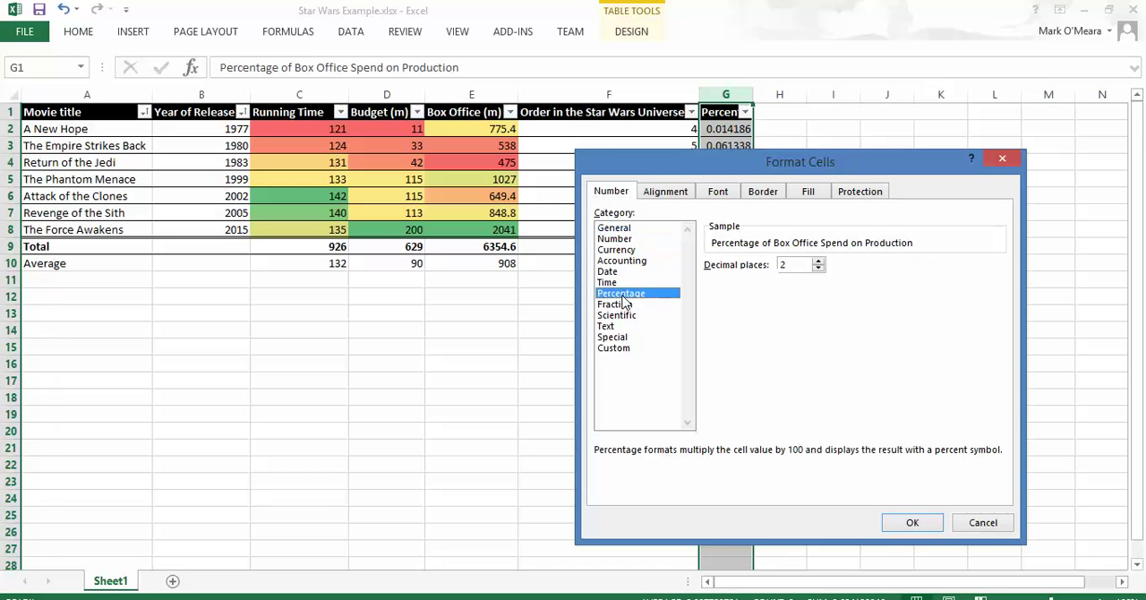
{"action": "left_click", "coordinate": [929, 522]}
{"action": "left_click", "coordinate": [736, 179]}
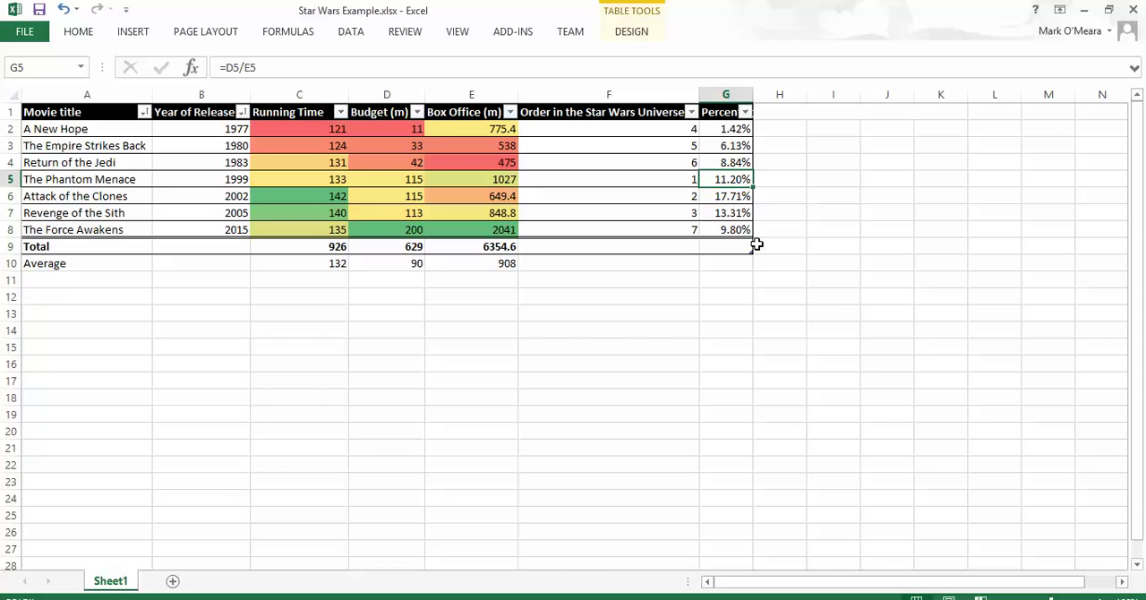
Step: Select the movie titles A1:A8 together with the percentages G1:G8 as chart data
{"action": "left_click", "coordinate": [724, 197]}
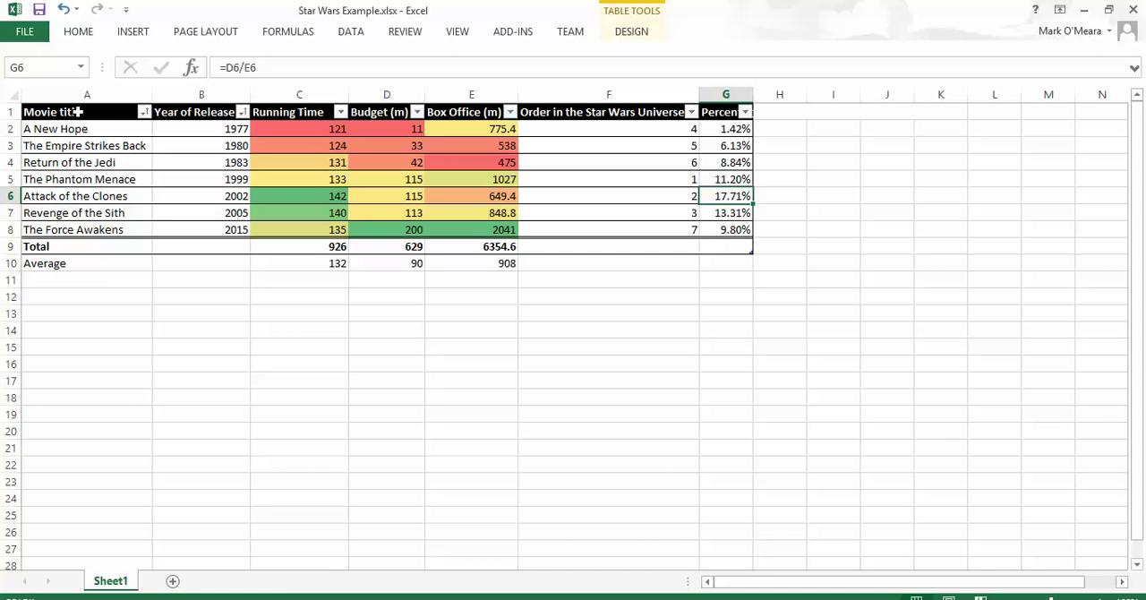
{"action": "left_click_drag", "start_coordinate": [78, 111], "coordinate": [96, 229]}
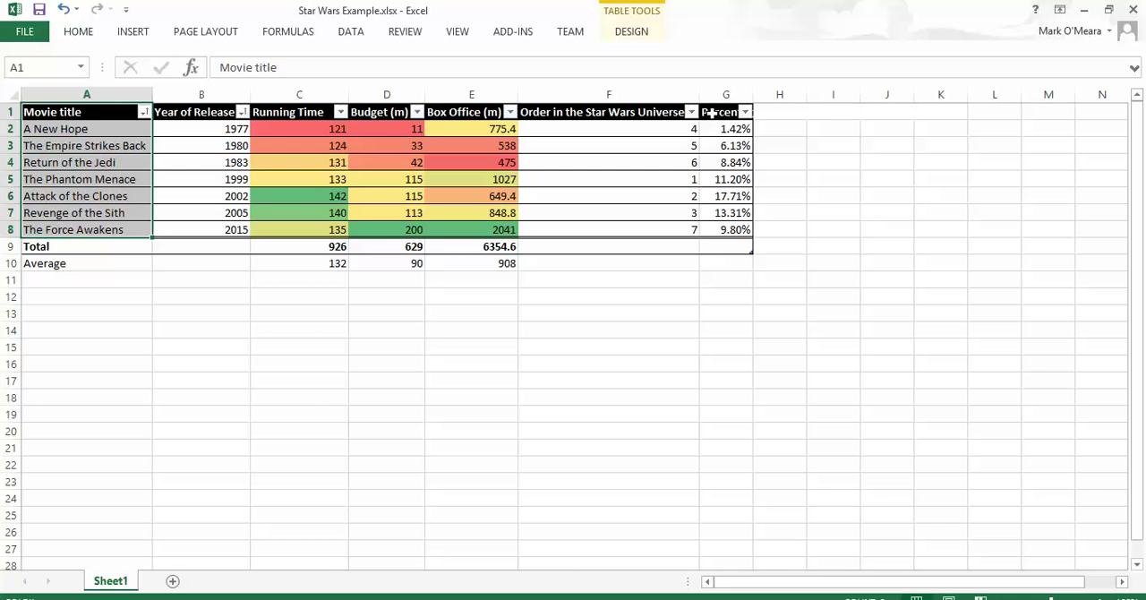
{"action": "left_click_drag", "start_coordinate": [711, 112], "coordinate": [727, 230]}
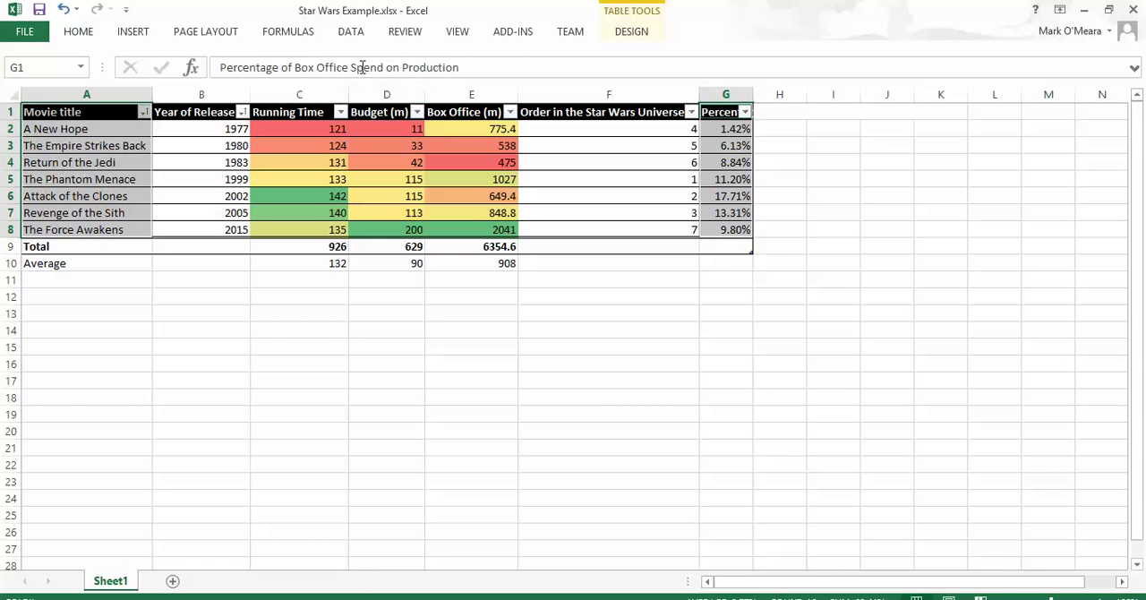
Step: Insert a 3-D Clustered Column chart of the selected titles and percentages
{"action": "left_click", "coordinate": [133, 31]}
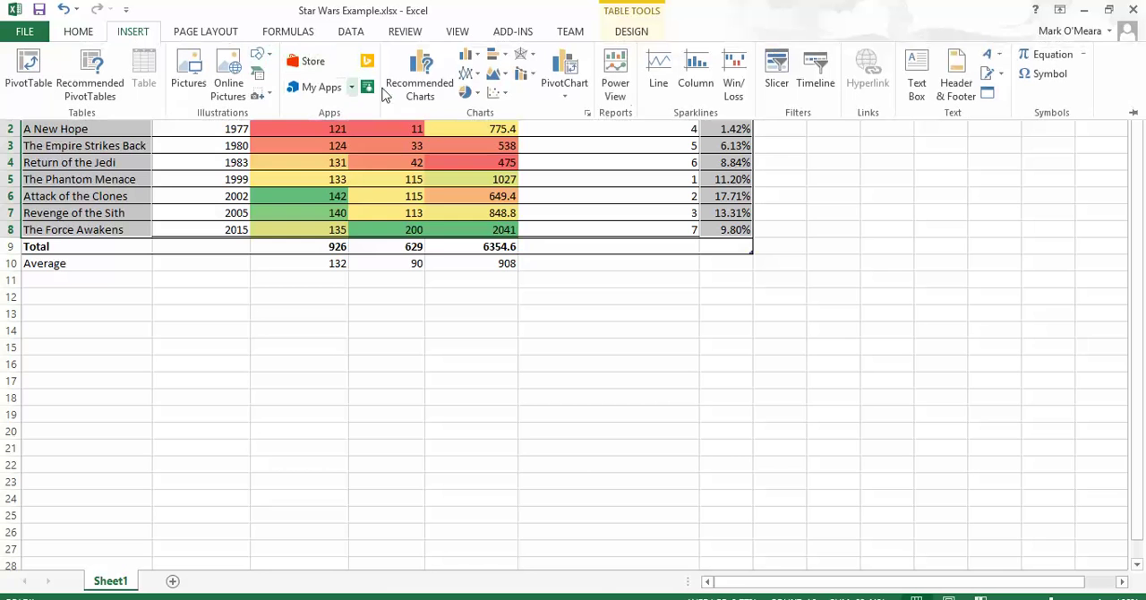
{"action": "left_click", "coordinate": [470, 61]}
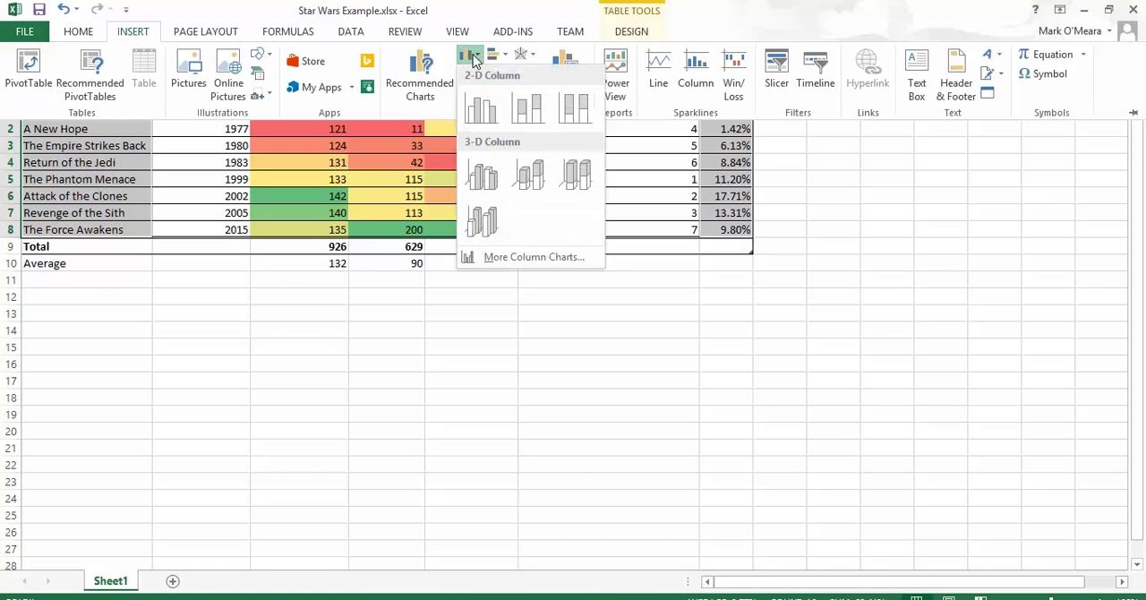
{"action": "left_click", "coordinate": [484, 175]}
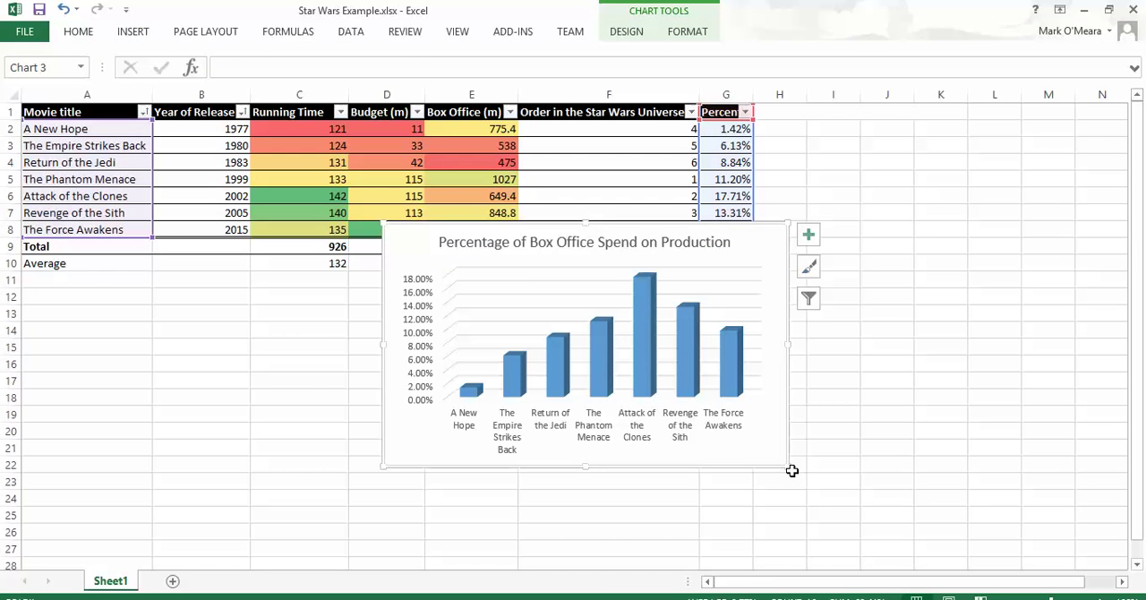
Step: Enlarge the chart and put its title into editing with the cursor before the word Box
{"action": "left_click_drag", "start_coordinate": [785, 463], "coordinate": [933, 522]}
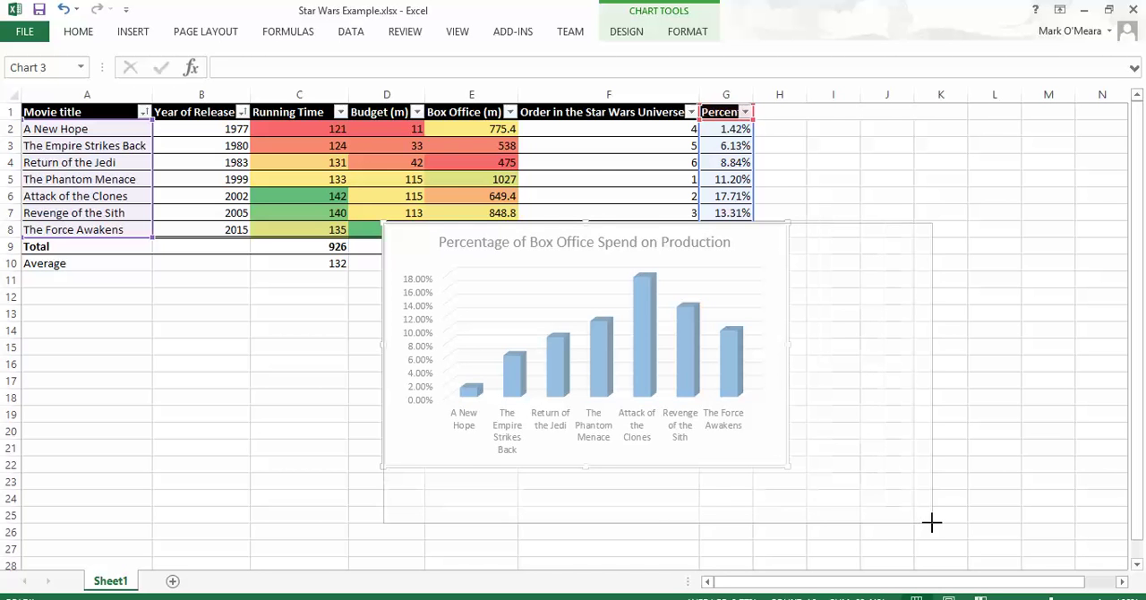
{"action": "left_click", "coordinate": [638, 241]}
{"action": "double_click", "coordinate": [796, 241]}
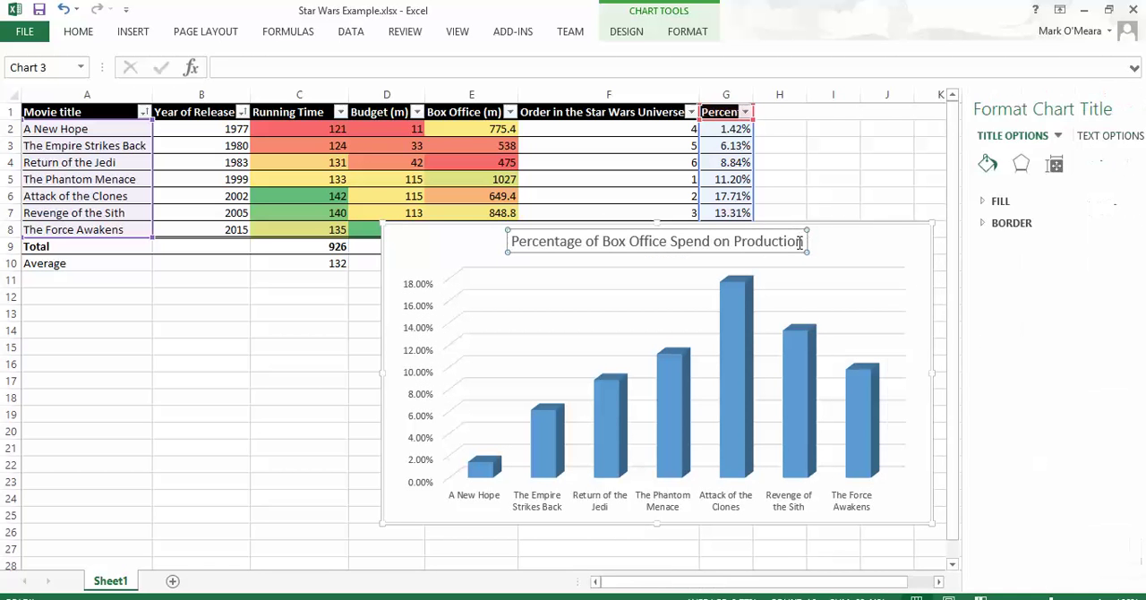
{"action": "left_click_drag", "start_coordinate": [805, 240], "coordinate": [526, 235]}
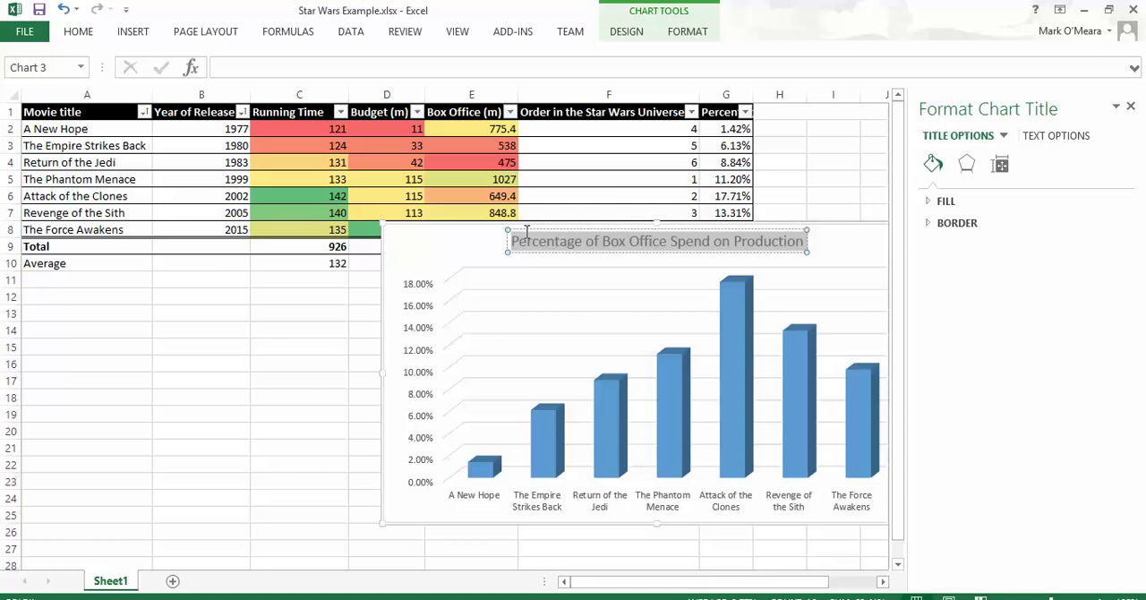
{"action": "left_click", "coordinate": [601, 241]}
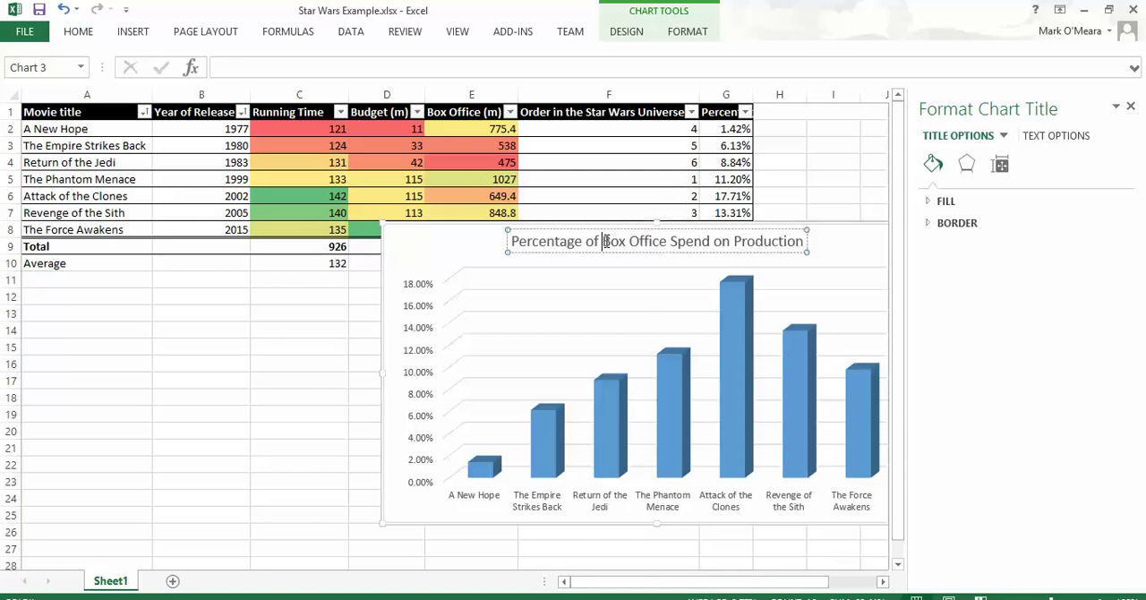